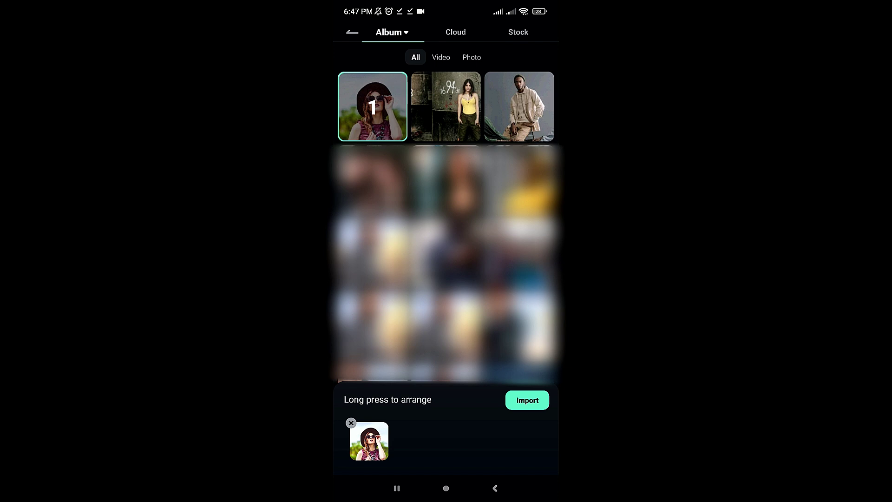
Import the selected photo into the project and apply the Vice City Female style from AI Photoshoot to its clip
click(527, 400)
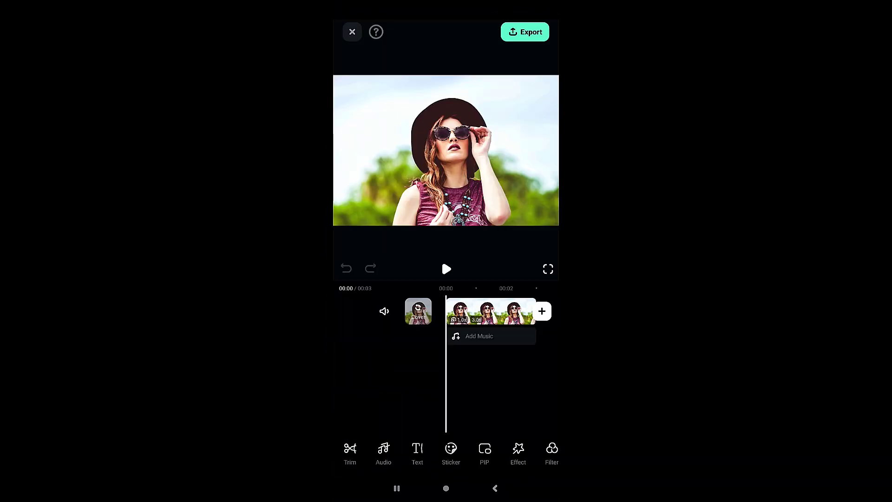
click(491, 311)
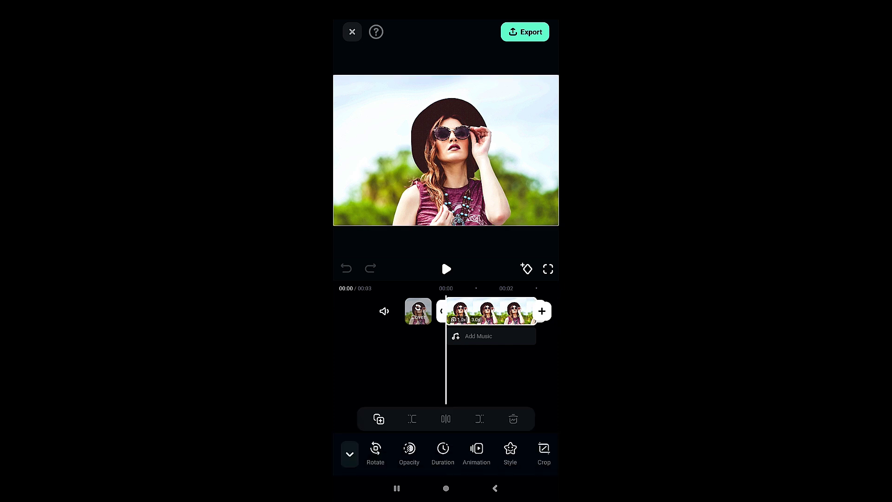
click(510, 451)
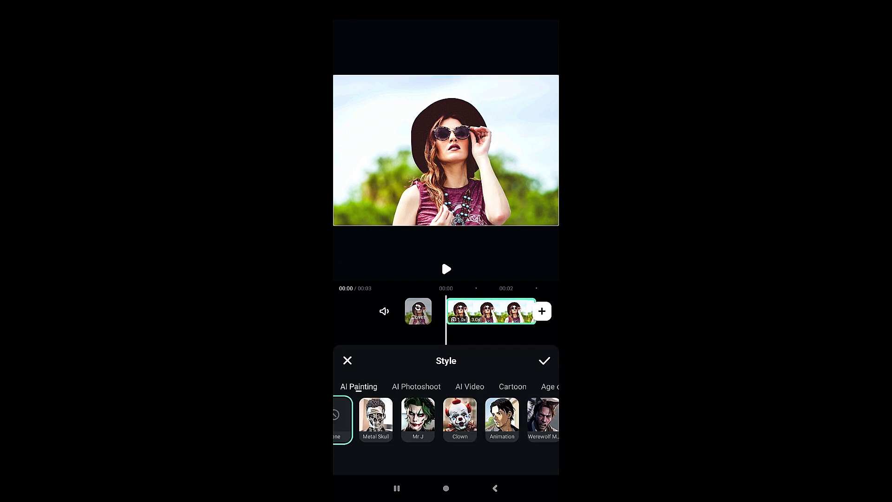
scroll(446, 419, right, 10)
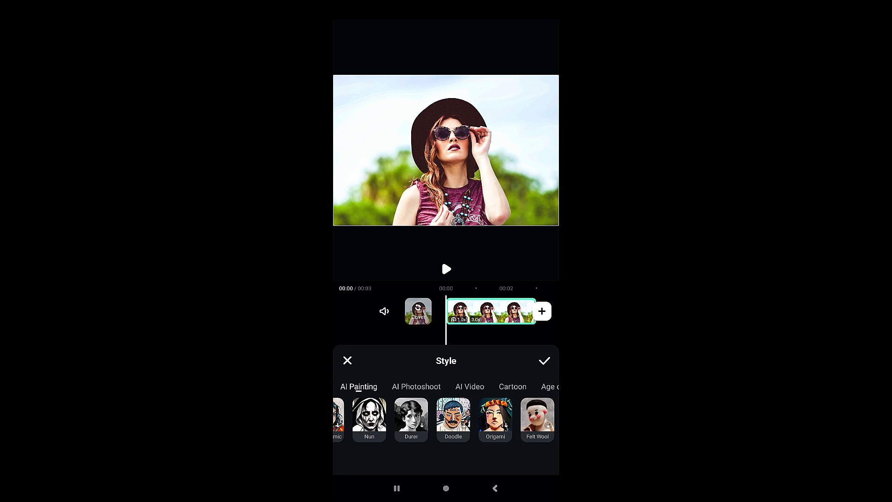
scroll(446, 419, right, 10)
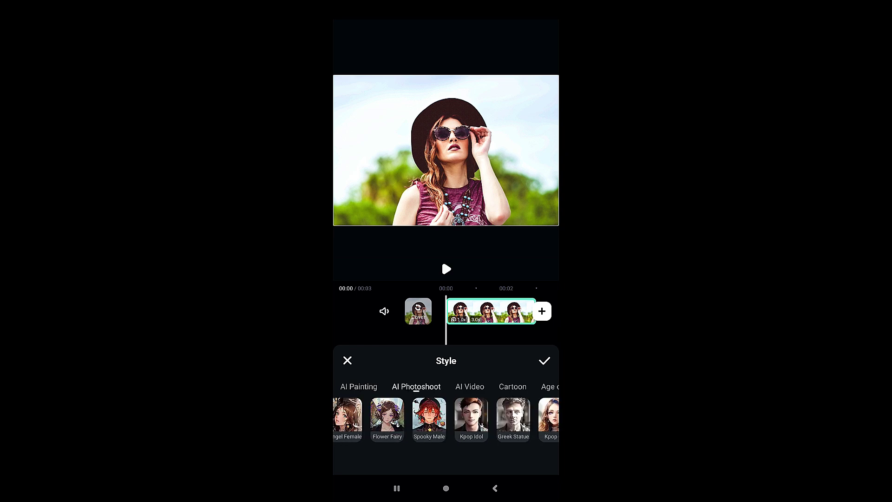
scroll(446, 419, right, 10)
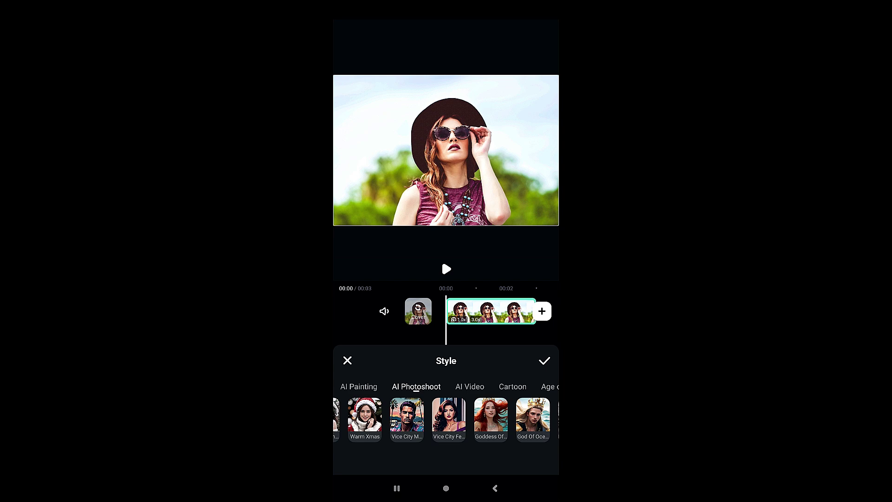
click(533, 418)
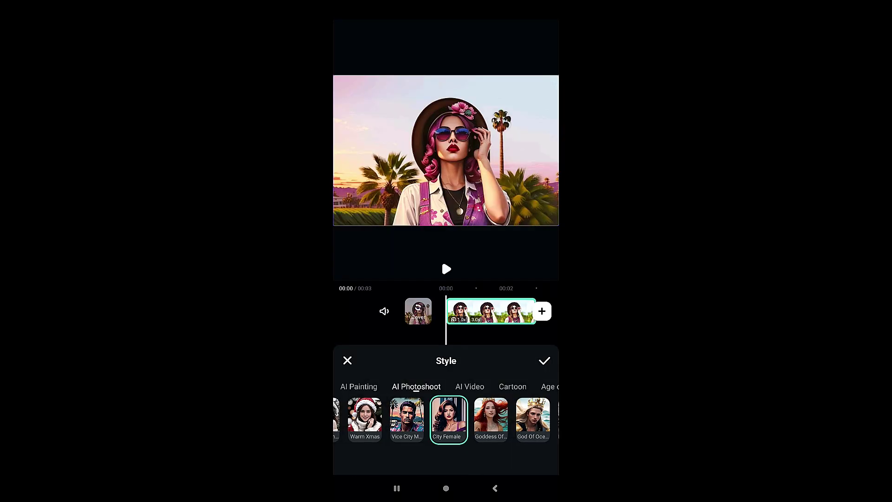
click(544, 360)
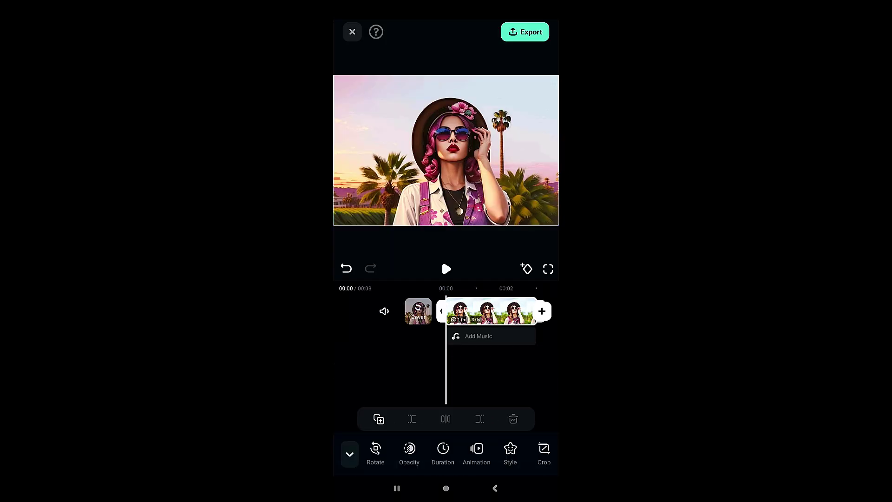
Close the project and upload the 0123-01 draft to the cloud
click(351, 31)
click(380, 56)
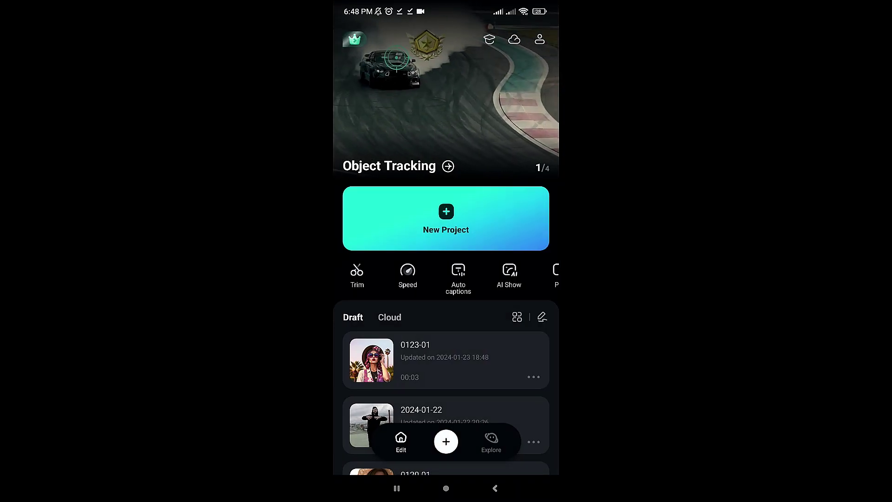
click(534, 377)
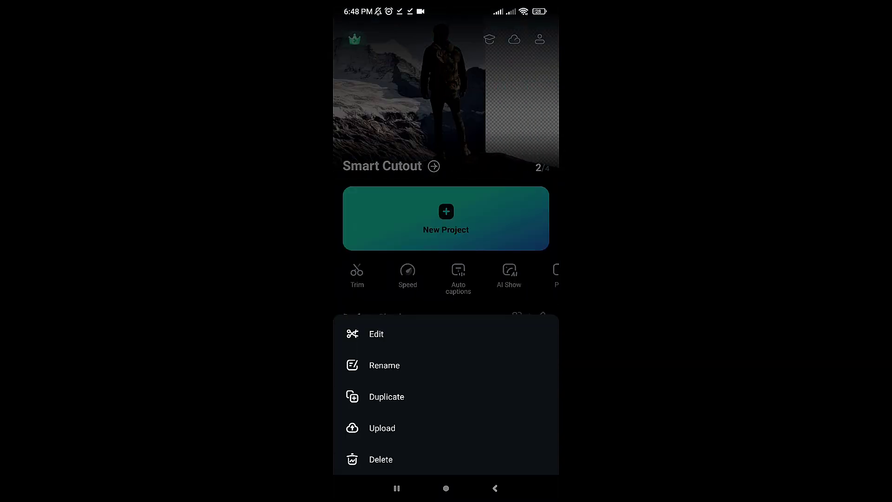
key(Escape)
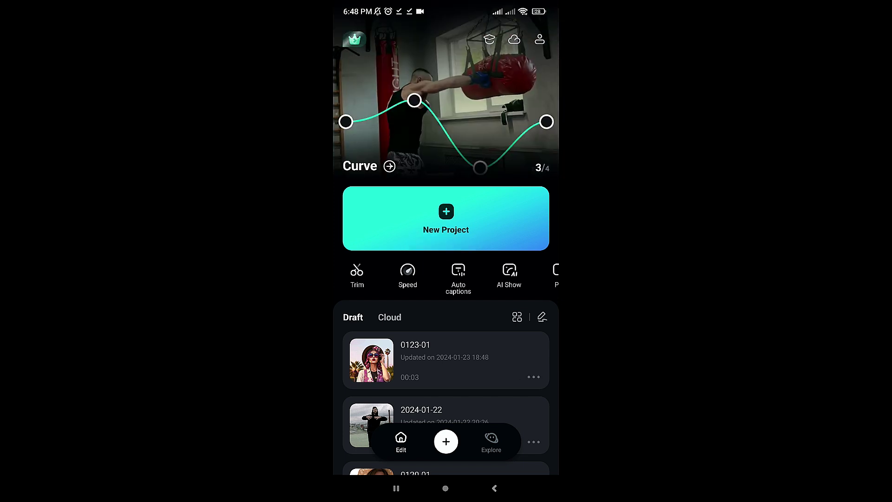
click(390, 316)
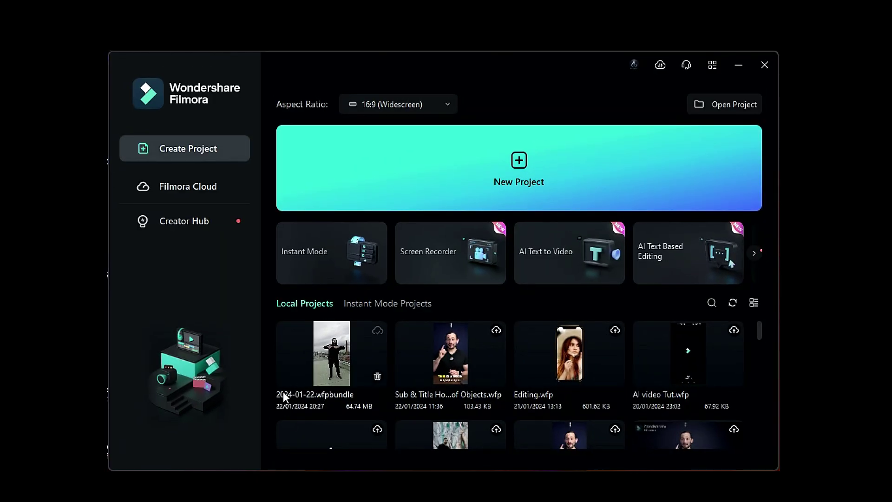
In Filmora on the desktop, download 0123-01.wfpbundle from Filmora Cloud to the Cloud Project folder
click(203, 187)
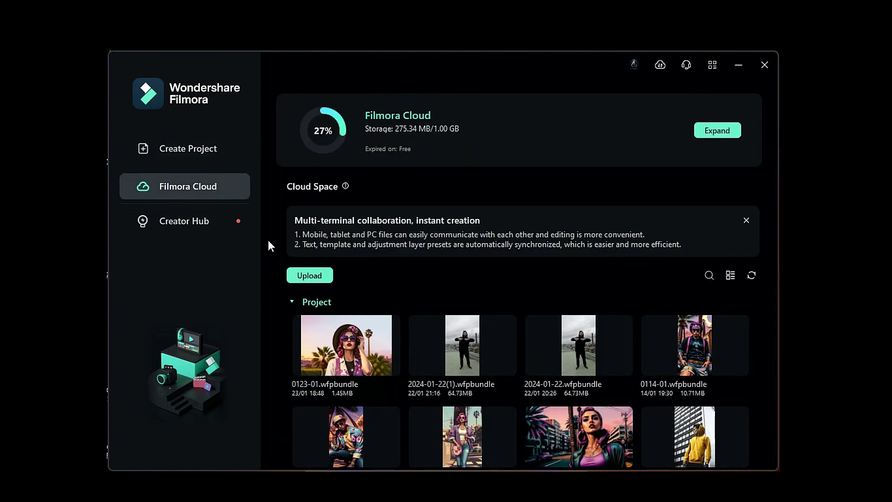
right_click(369, 352)
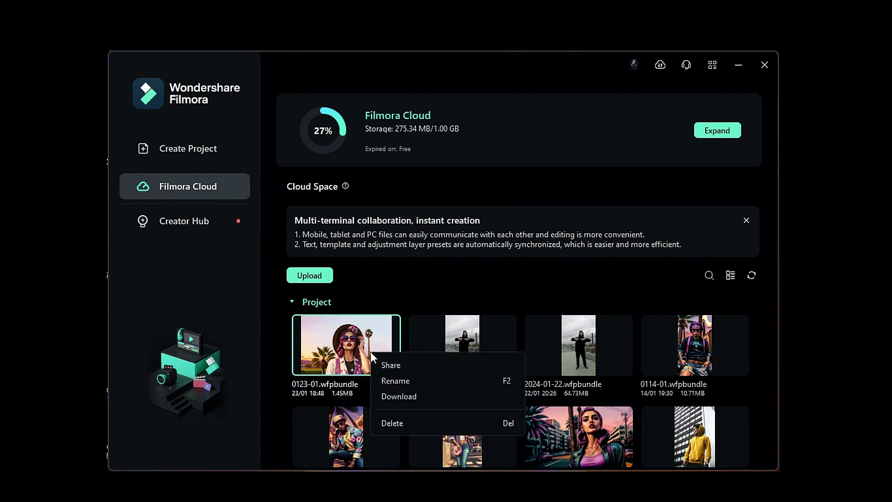
click(408, 396)
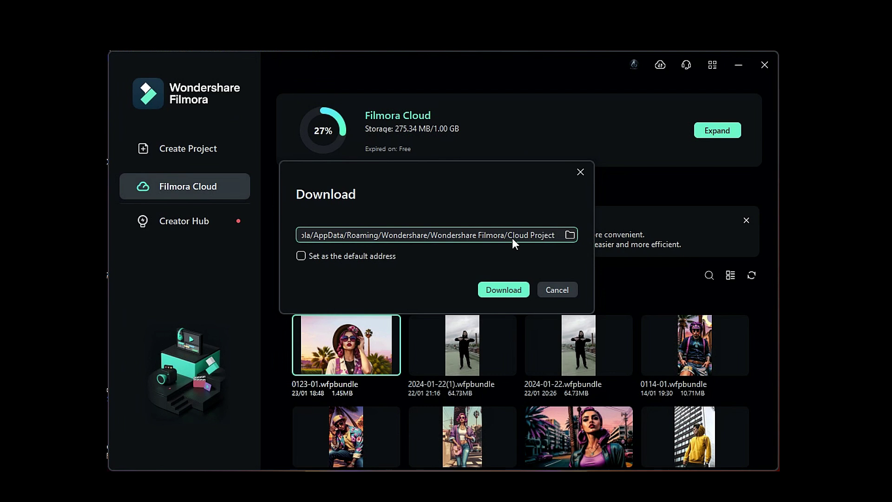
click(518, 293)
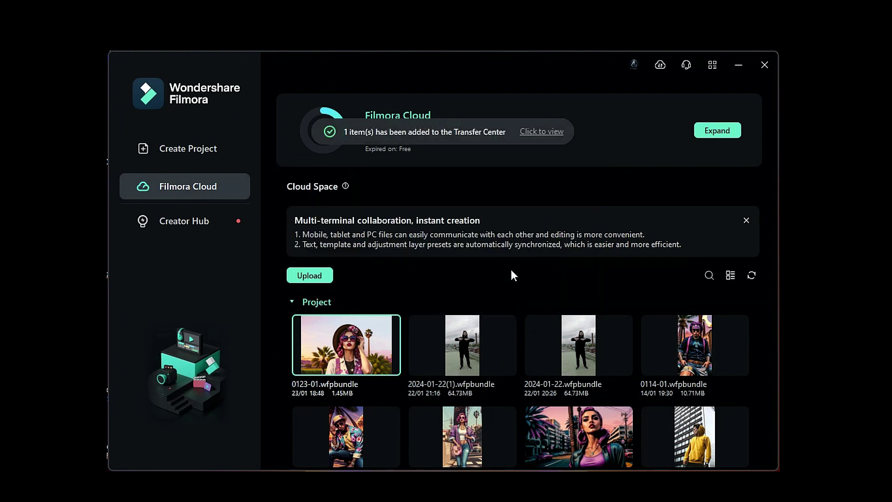
Open the downloaded 0123-01.wfpbundle from the local projects, extracting it to the Projects folder
click(203, 148)
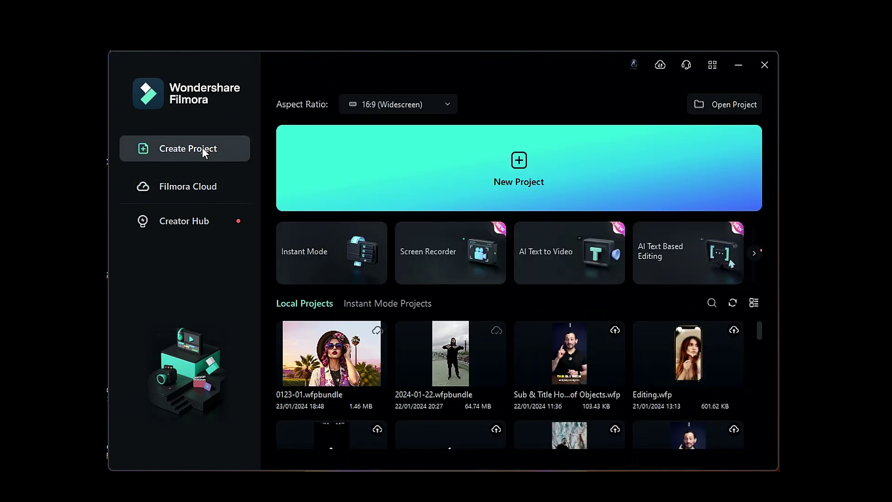
click(333, 362)
double_click(333, 361)
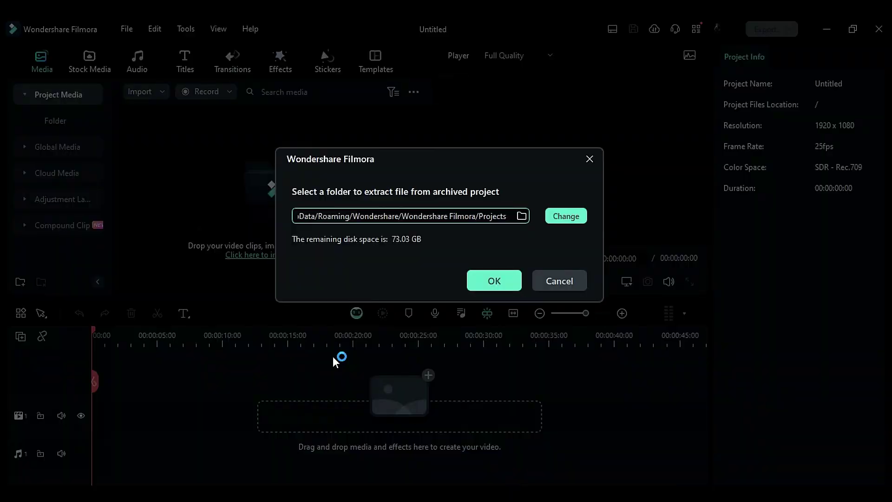
click(497, 280)
click(498, 277)
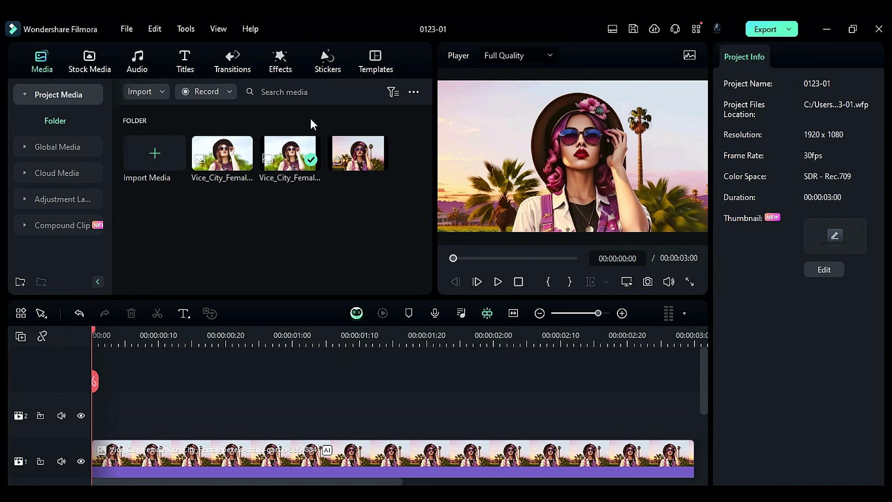
Search the effects for "Old camera LUT" and apply the Old Camera Lut effect to the clip on video track 1
click(289, 67)
click(239, 91)
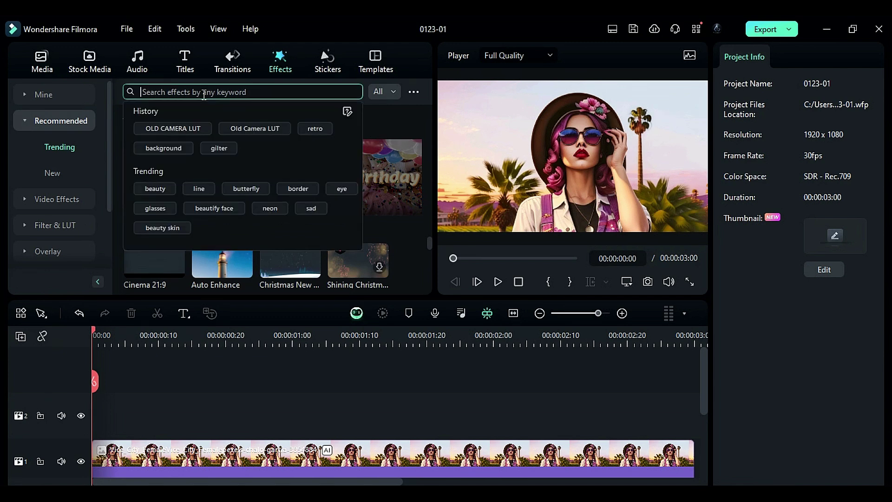
text(Old camera LUT)
key(Return)
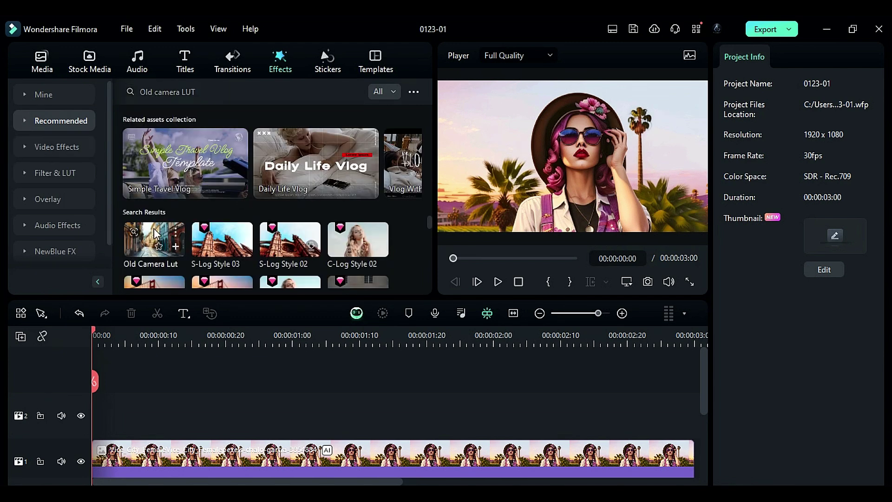
drag(156, 239, 162, 458)
Set Protect Skin Tones to 100 for the clip's Old Camera Lut effect
click(552, 446)
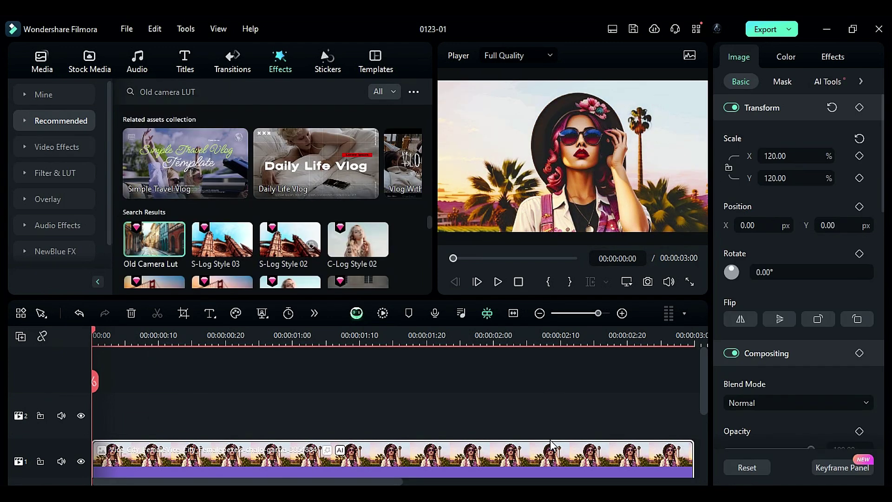
click(836, 58)
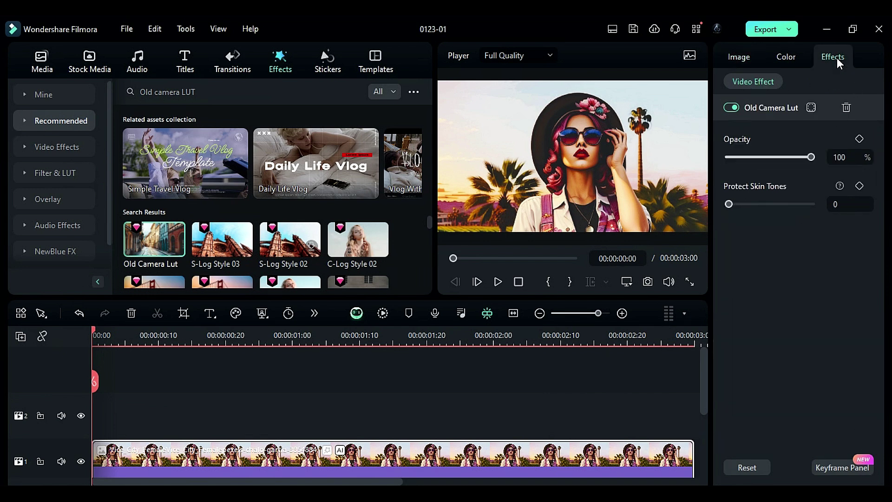
drag(731, 206, 781, 207)
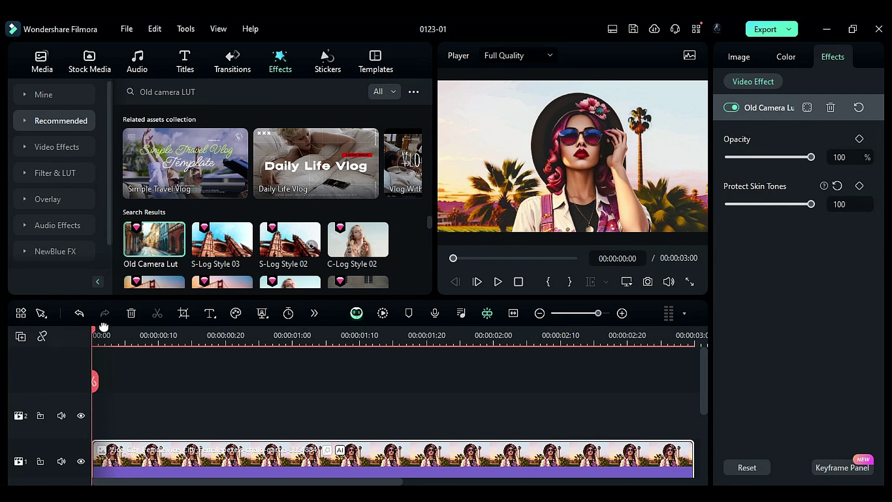
Shift the stylized clip on video track 1 to start at 00:00:00:10 and extend its end to 00:00:05:00
drag(94, 331, 158, 359)
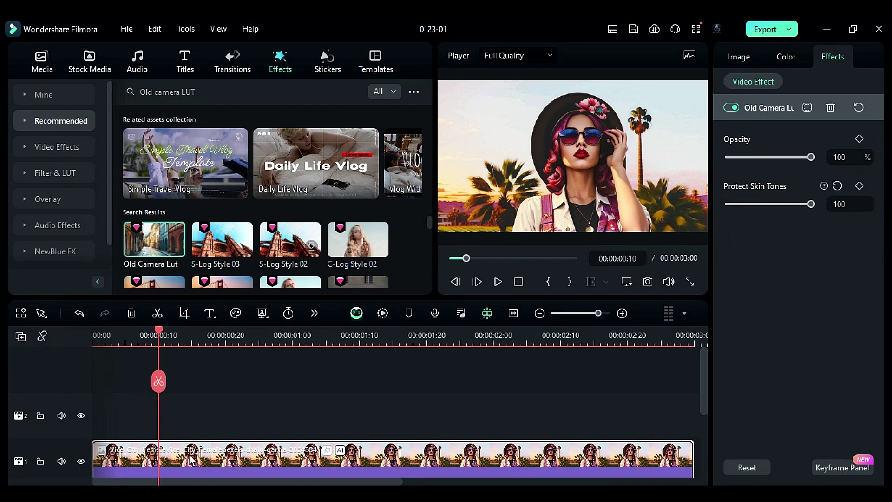
drag(190, 459, 244, 459)
scroll(325, 453, right, 4)
drag(480, 441, 691, 440)
Place the original photo at the start of video track 2 and trim its end to 00:00:04:00
click(43, 59)
drag(222, 153, 97, 412)
drag(688, 413, 572, 409)
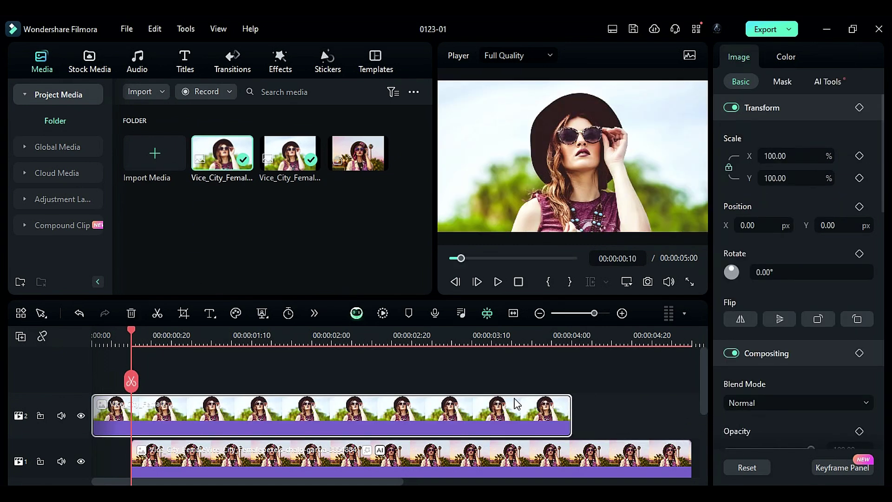
Add the Warp Zoom 6 transition to the start of the track 2 photo and shorten it to about half a second
click(233, 68)
drag(357, 148, 135, 408)
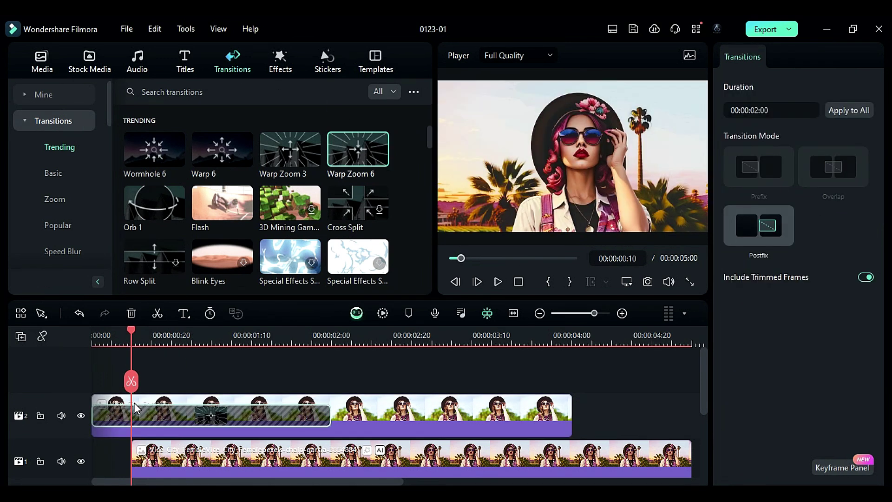
click(779, 111)
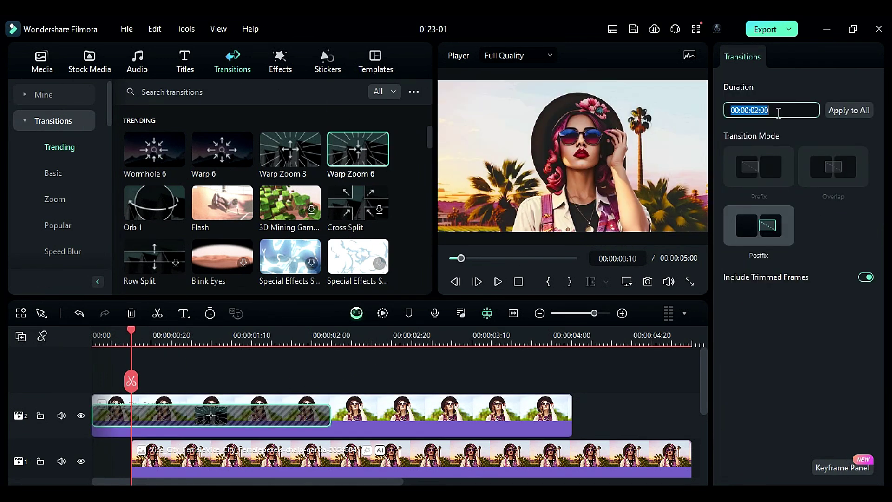
text(10)
key(Return)
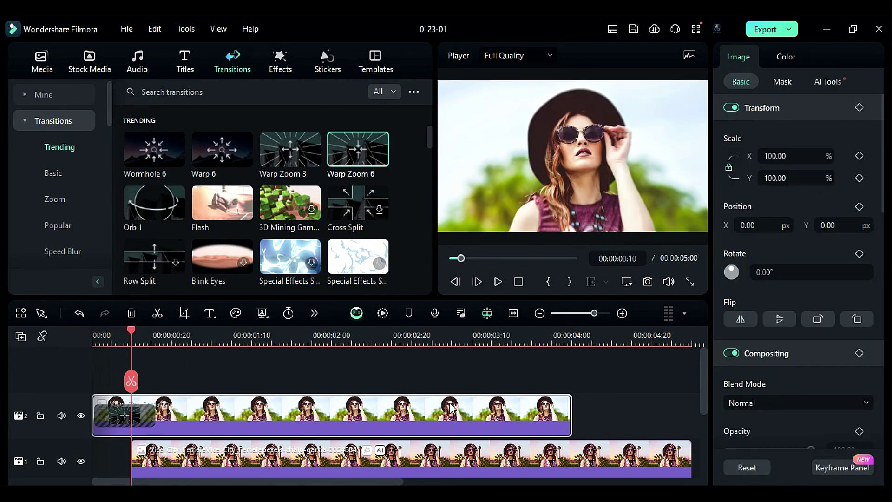
Animate the track 2 photo's scale with keyframes: 110% at 00:00:00:10 and the default scale at 00:00:01:00
click(795, 178)
text(110)
key(Return)
click(860, 178)
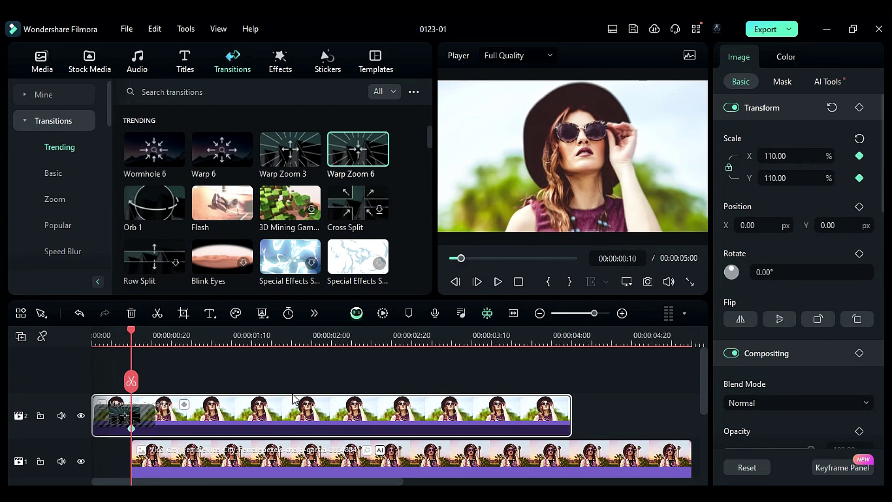
drag(131, 370, 211, 369)
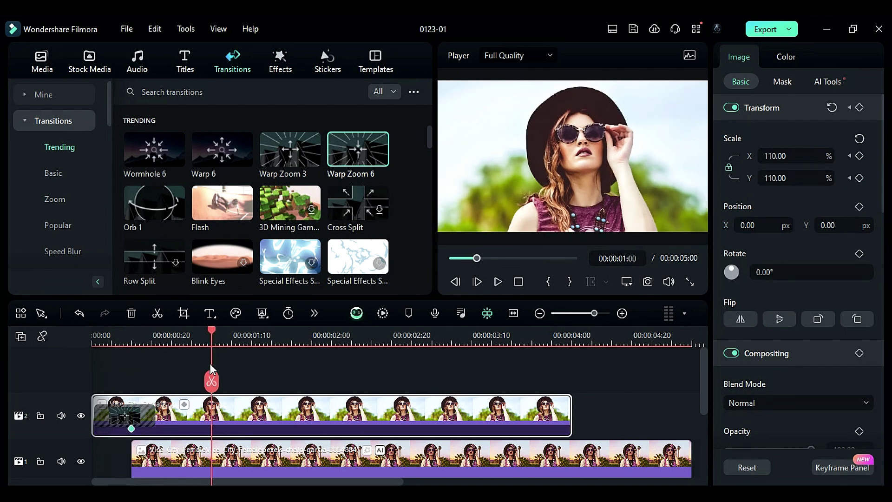
click(860, 138)
Apply a Linear mask to the track 2 photo and set the mask's X position to -961 px at 00:00:01:15
click(774, 84)
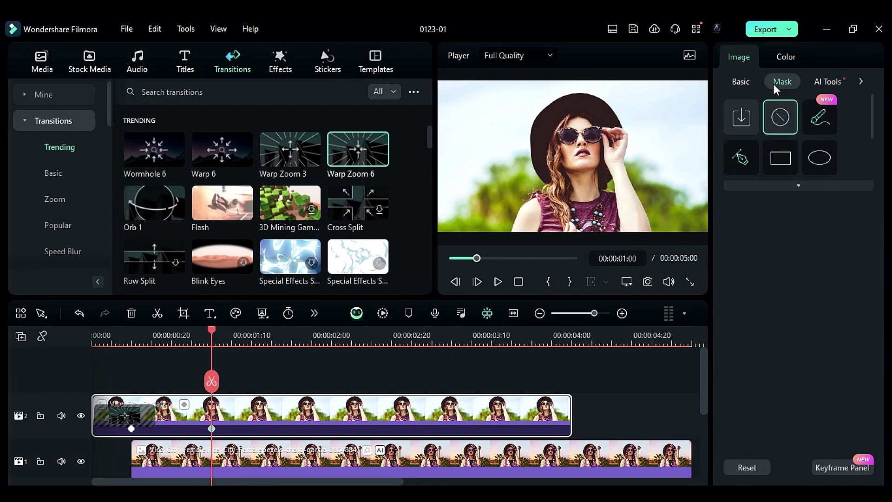
click(790, 198)
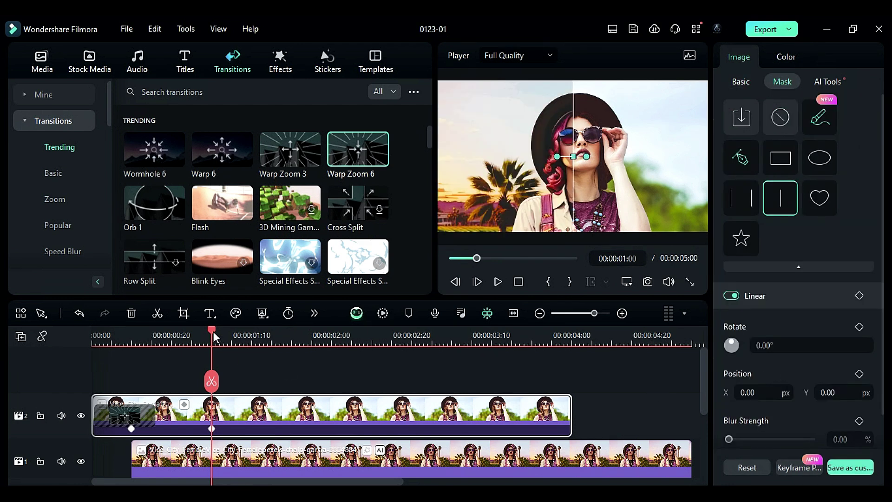
drag(213, 330, 272, 349)
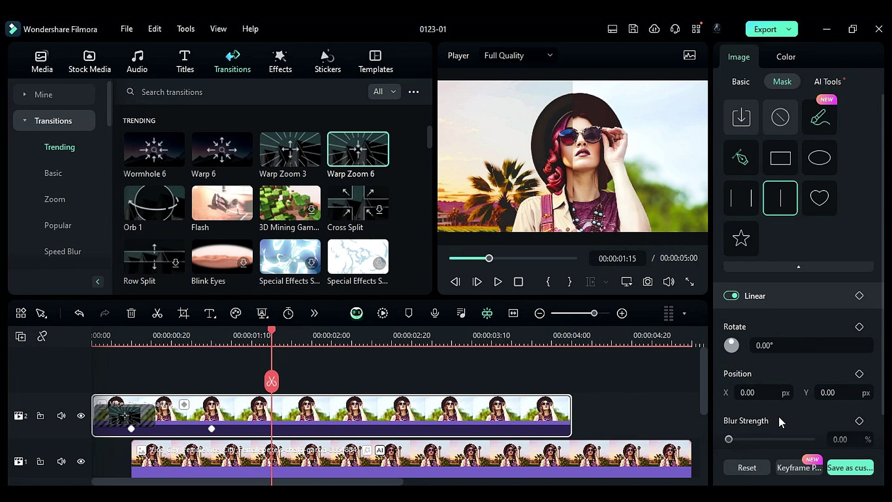
drag(757, 392, 669, 392)
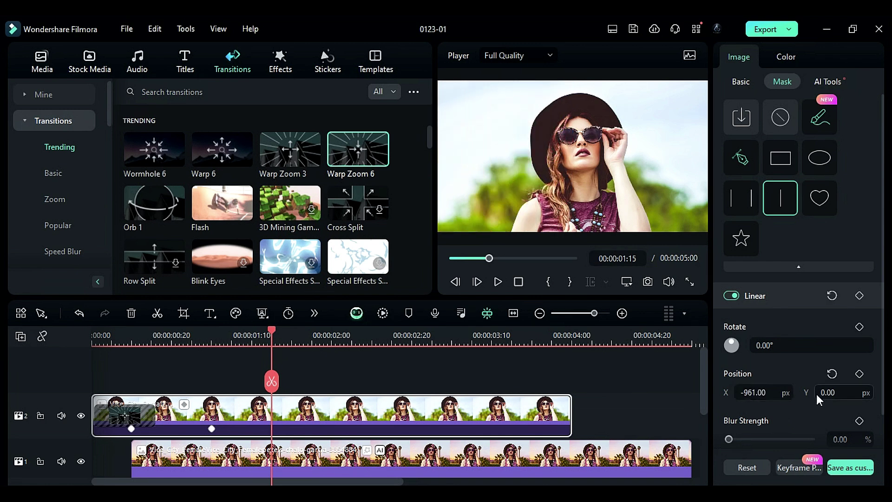
Keyframe the Linear mask's X position at 140 px at about 00:00:02:05 and hold it with another keyframe at about 00:00:02:15
drag(274, 334, 457, 362)
click(757, 393)
text(140)
key(Return)
click(860, 374)
key(Left)
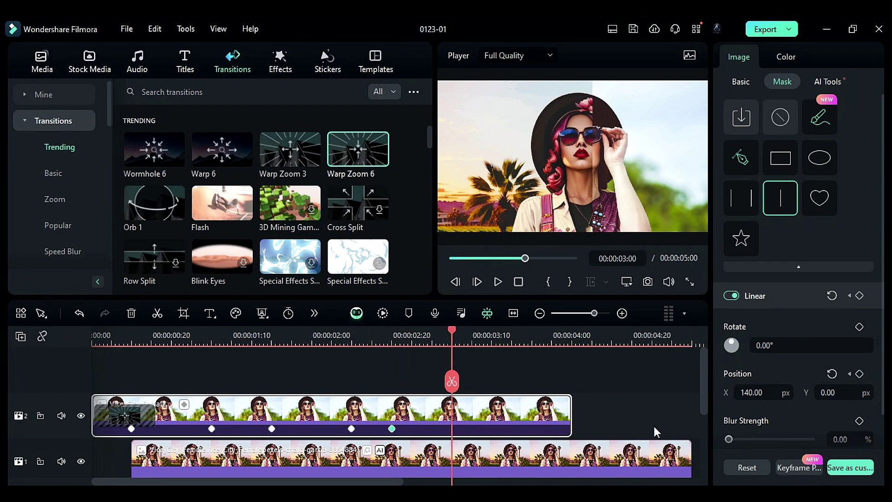
Keyframe the mask's X position at -596 px at 00:00:03:00, hold it until about 00:00:03:10, and set 960 px at 00:00:03:29
click(763, 392)
key(Return)
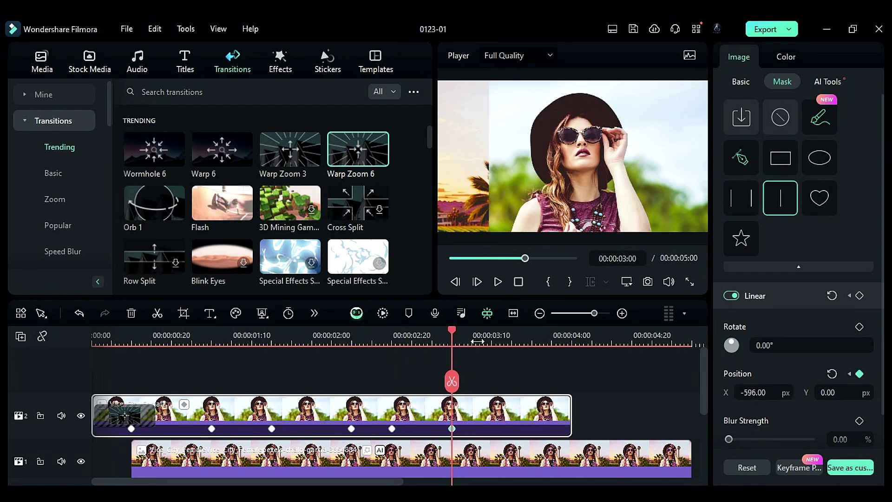
drag(451, 338, 568, 334)
drag(753, 392, 869, 392)
Add the Hip Hop track High Life at the start of audio track 1 and trim its end to 00:00:05:00
click(133, 63)
scroll(76, 214, down, 3)
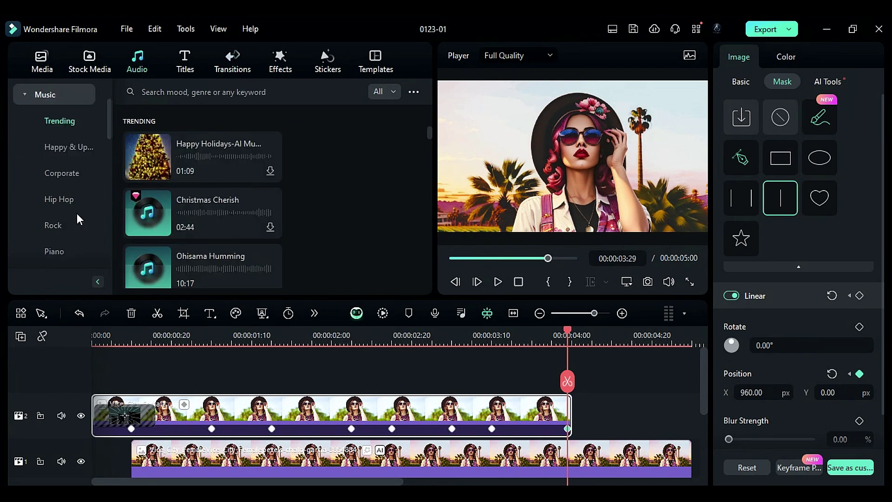
click(60, 199)
drag(147, 213, 94, 439)
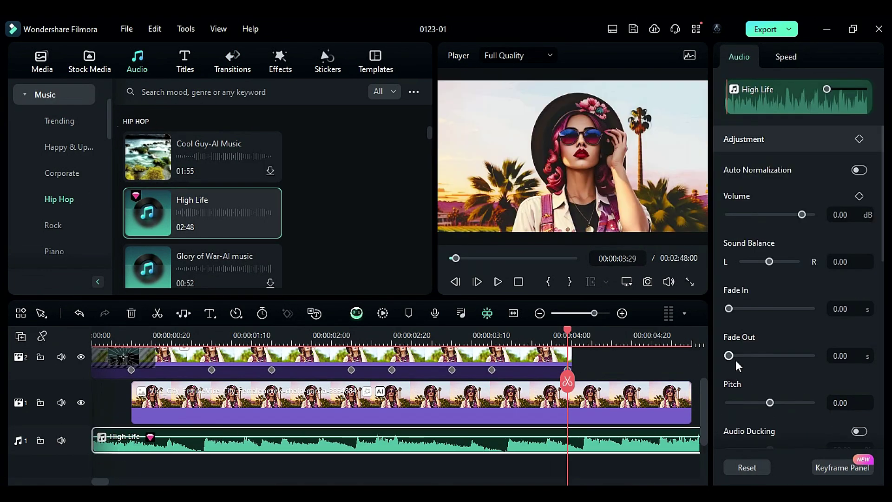
click(692, 337)
click(684, 381)
key(Delete)
Render the timeline preview and play the finished animation from the start
click(383, 313)
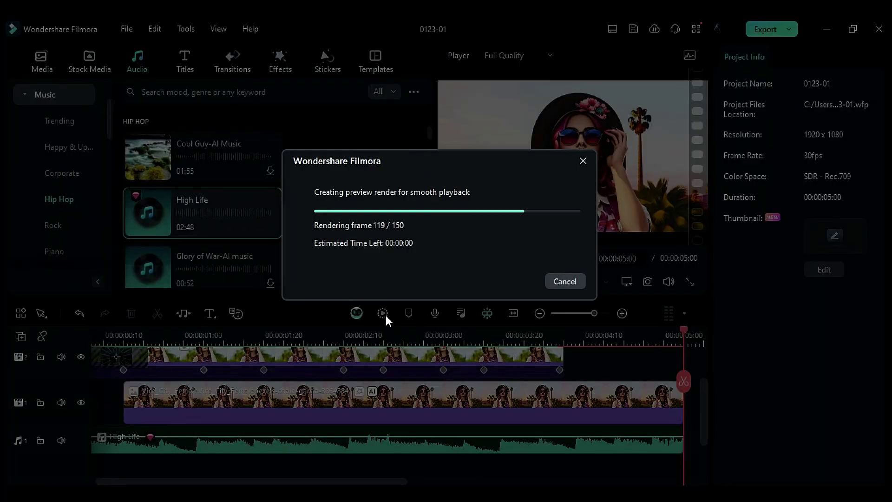
click(498, 282)
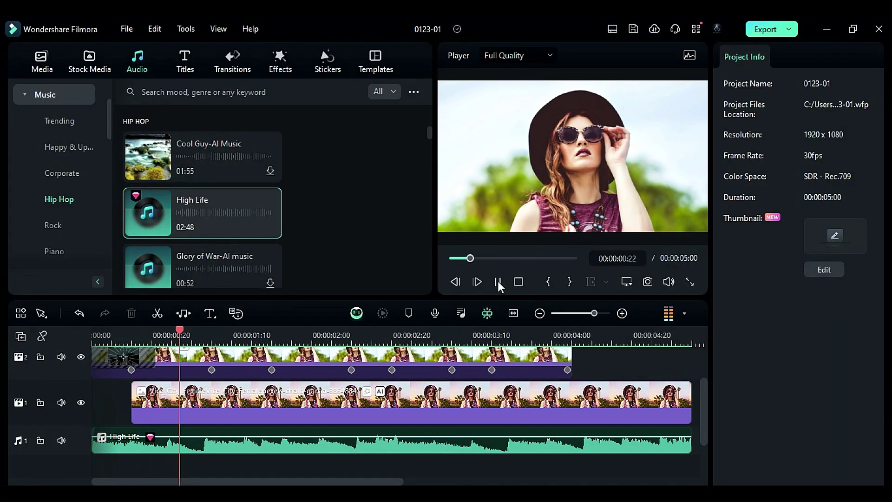